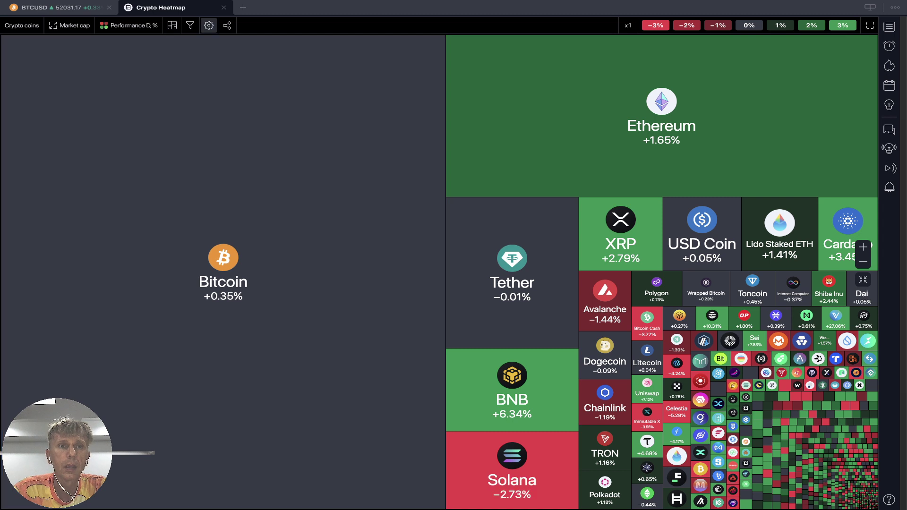
Close the Crypto Heatmap and return to the BTCUSD 4-hour chart with its trendlines
click(224, 7)
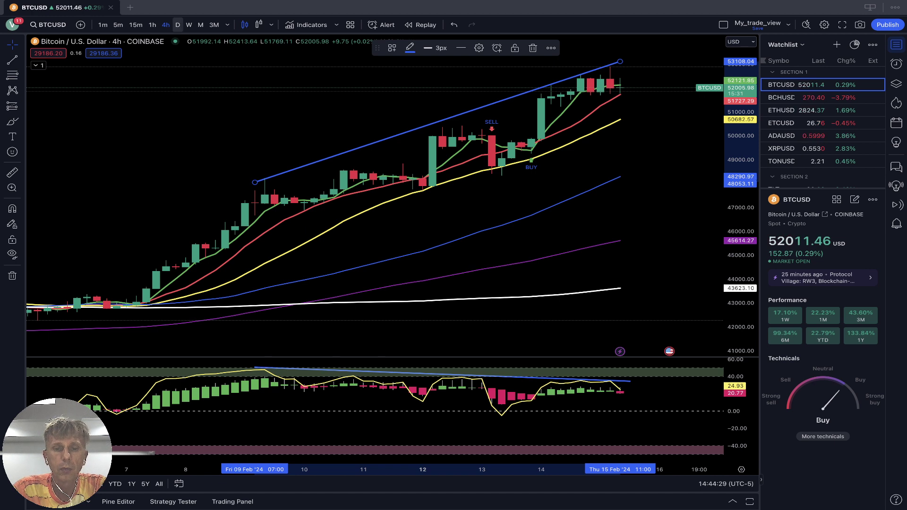
Put the BTCUSD chart on daily candles and deselect the trend line
click(178, 24)
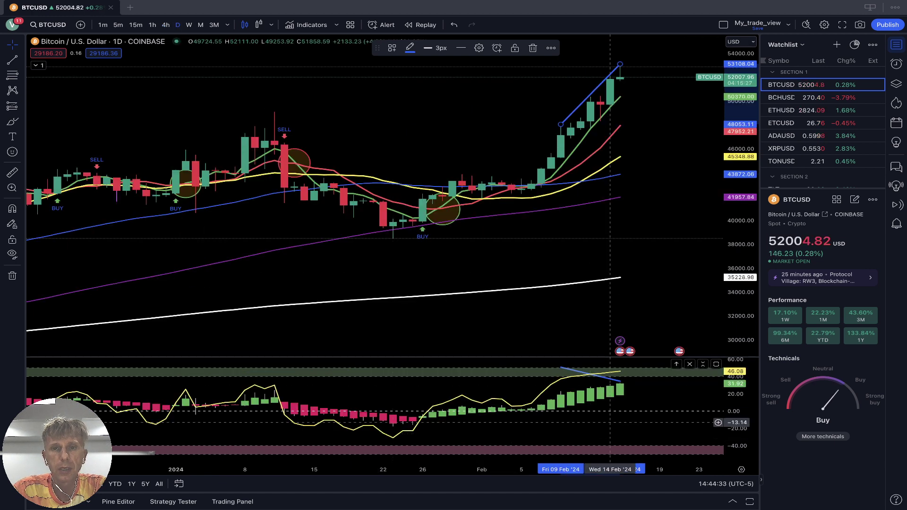
click(660, 321)
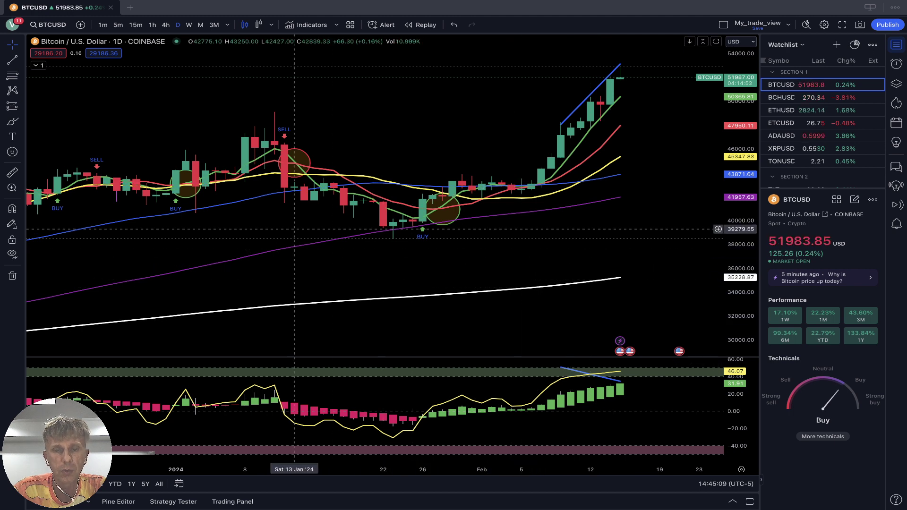
scroll(335, 236, left, 3)
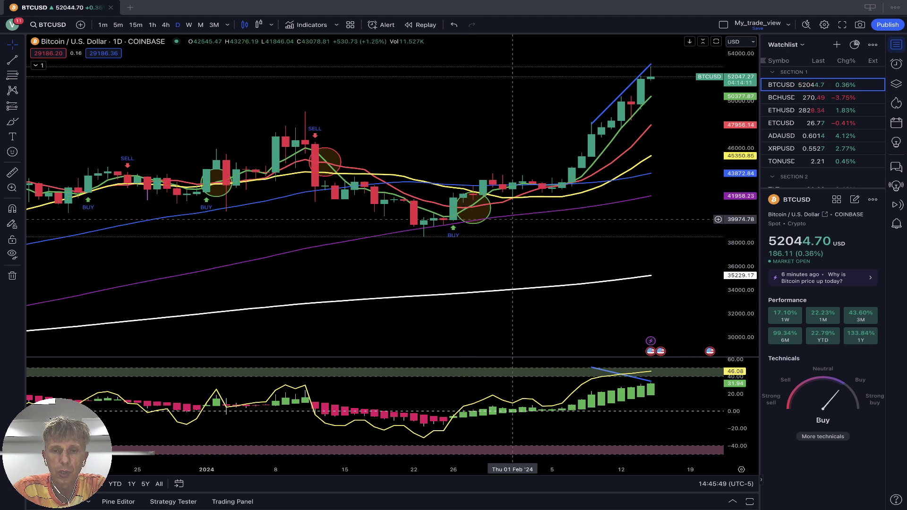
drag(539, 176, 421, 149)
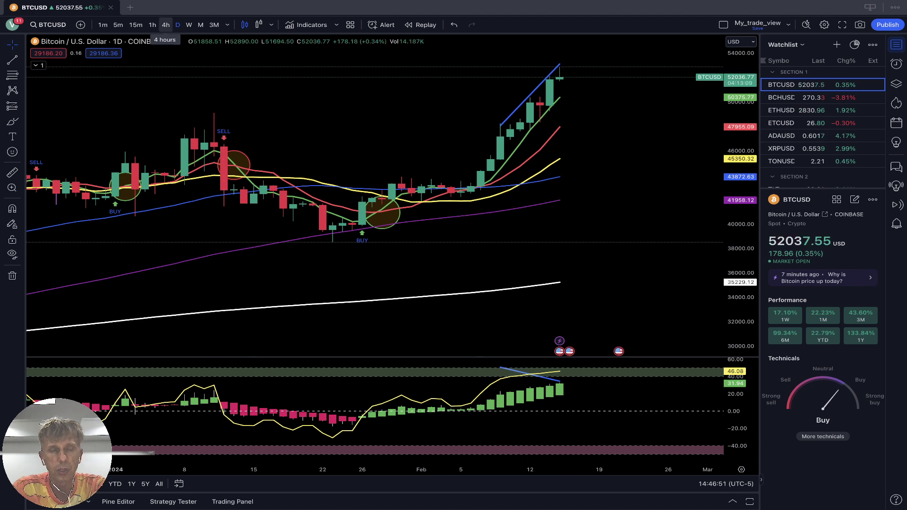
Review Bitcoin on 4-hour and 1-hour candles, then load the BCHUSD chart
click(166, 24)
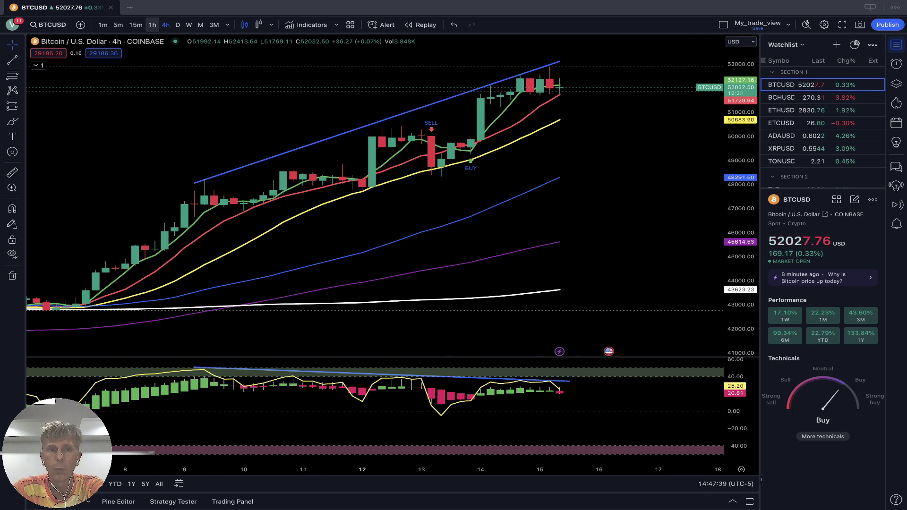
click(152, 25)
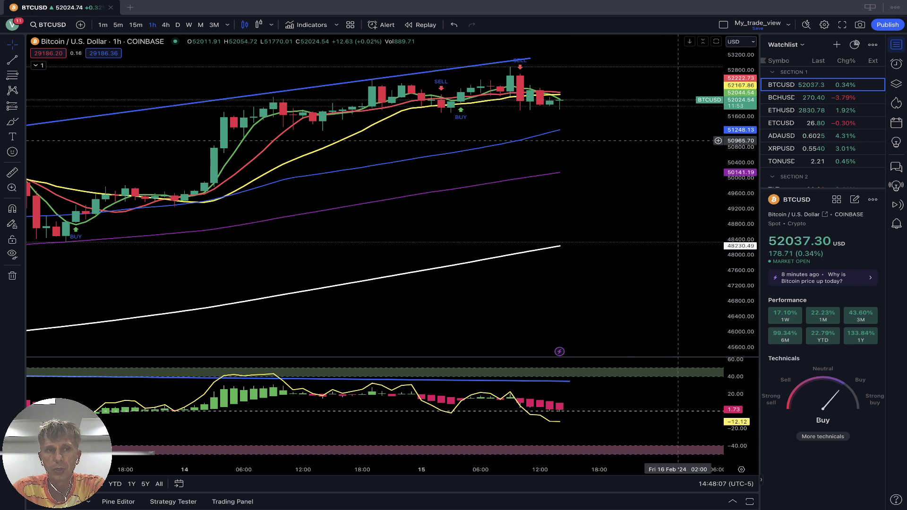
click(799, 97)
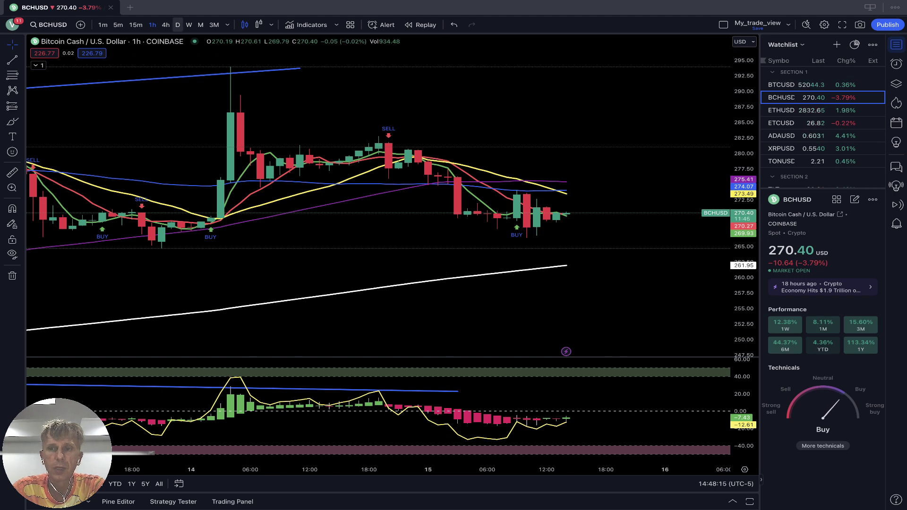
Show the BCHUSD chart on the daily (D) timeframe
click(177, 25)
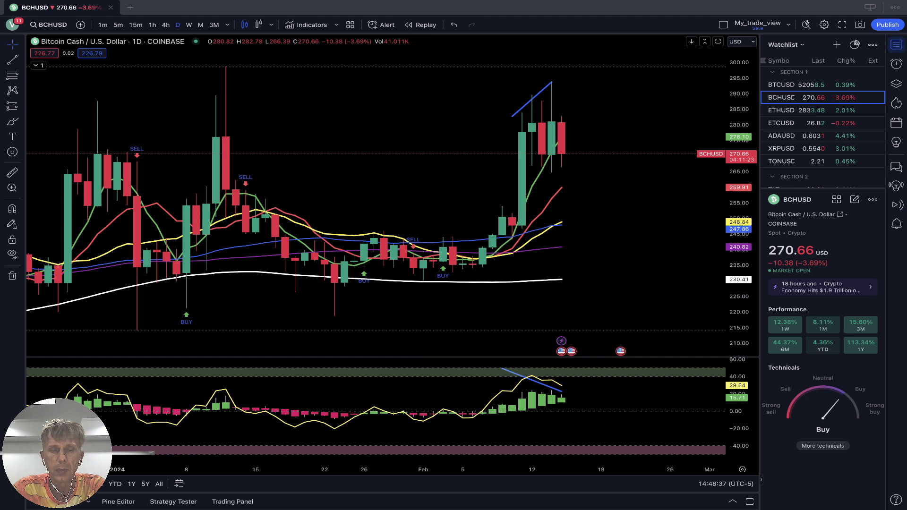
Review the chart on 4-hour and 1-hour candles, then load the ETHUSD chart
click(165, 25)
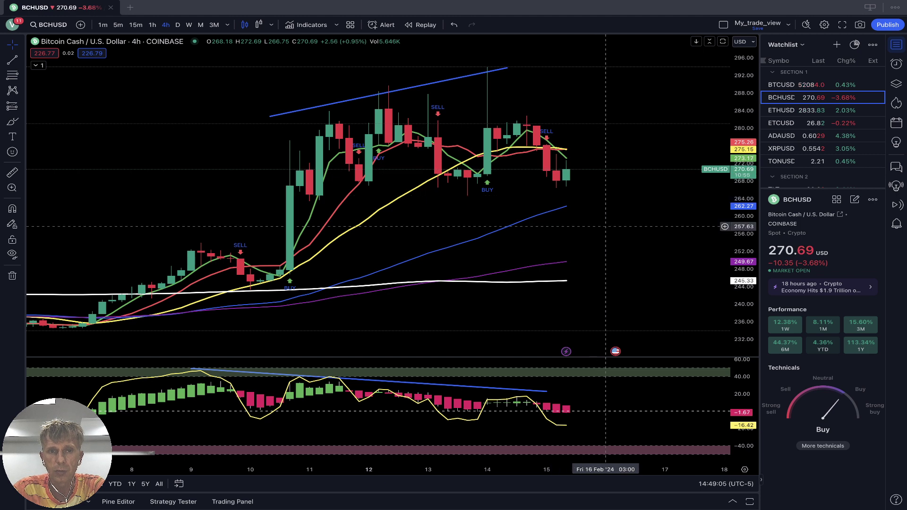
click(152, 25)
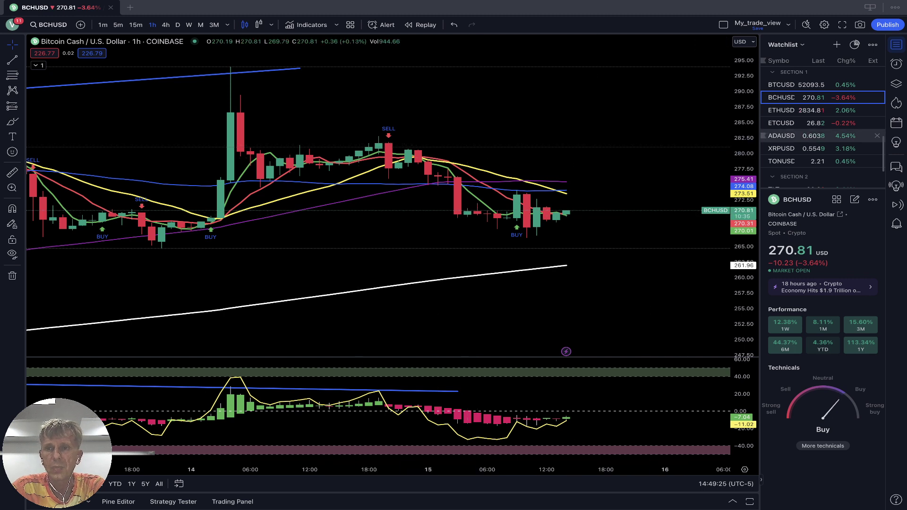
click(784, 110)
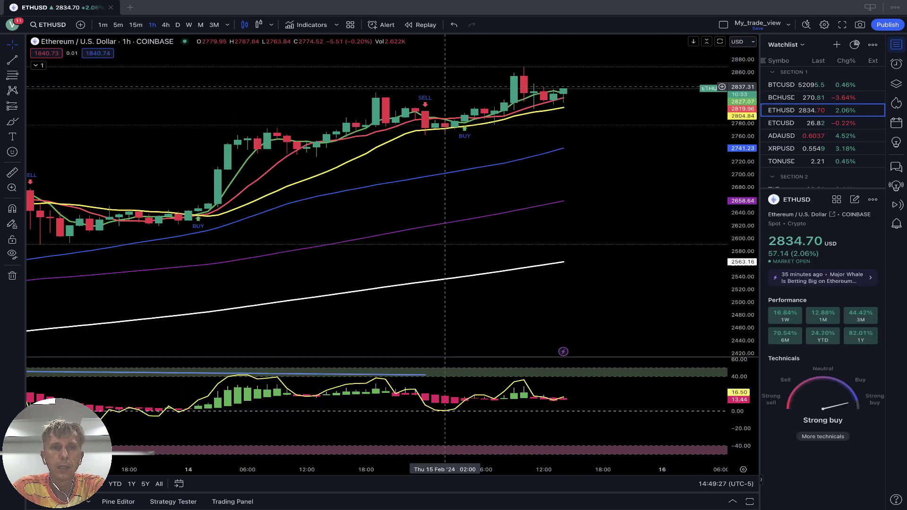
View Ethereum on daily then 4-hour candles, extending the price trend line past the latest highs
click(178, 25)
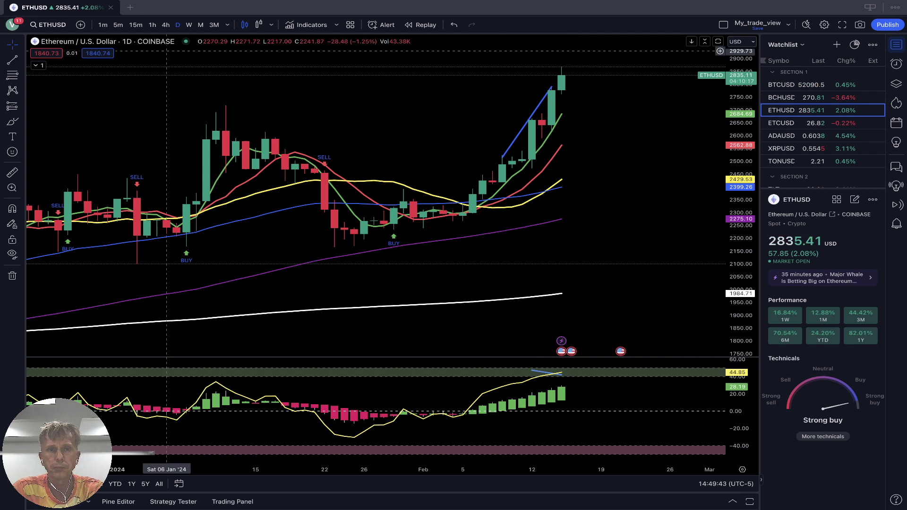
click(166, 24)
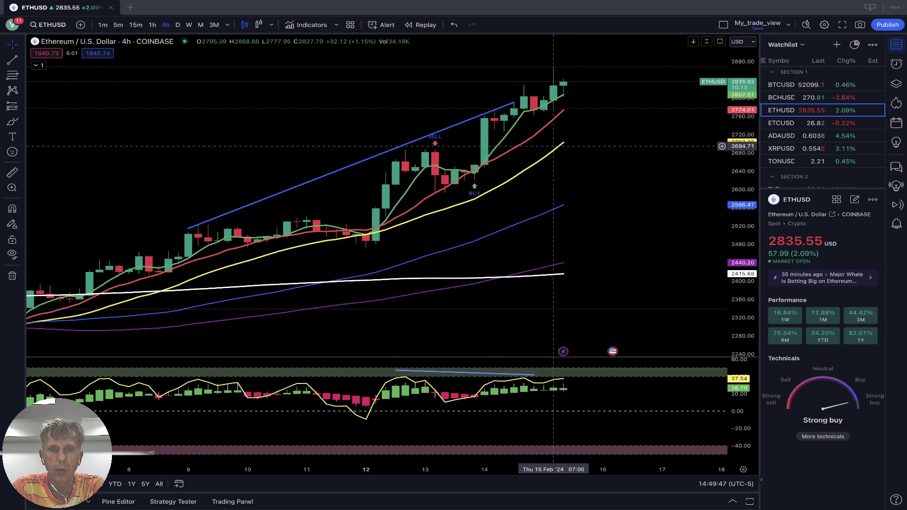
drag(514, 101, 583, 54)
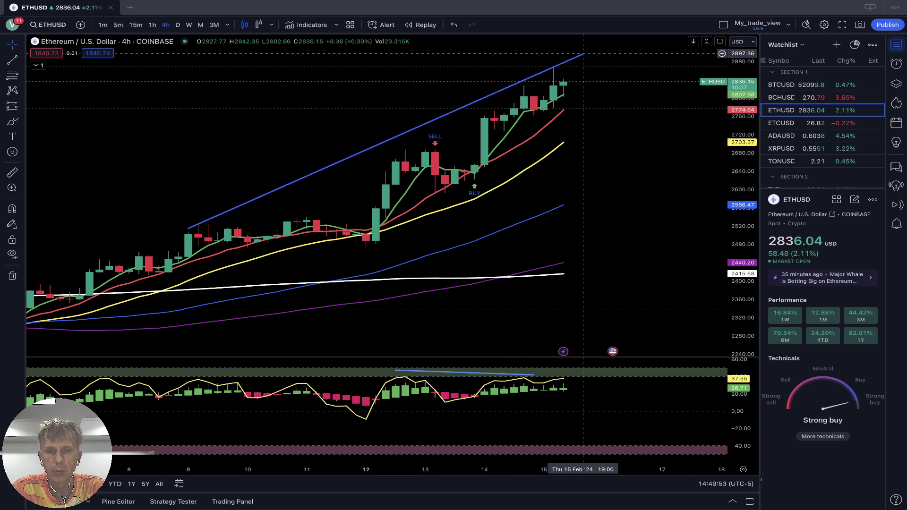
Extend the oscillator trendline to the latest bars, lower its left end, then load ETCUSD on 1-hour
click(534, 374)
drag(534, 375, 573, 379)
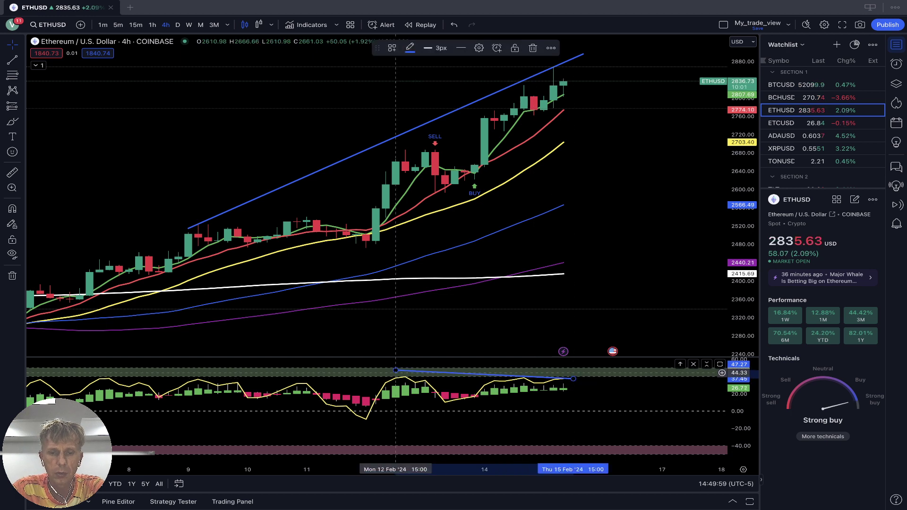
drag(396, 370, 396, 374)
click(642, 412)
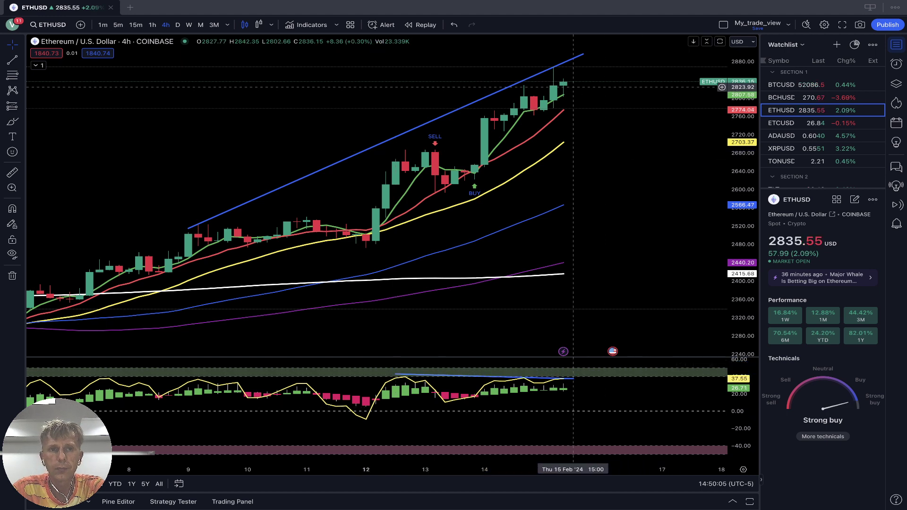
click(152, 25)
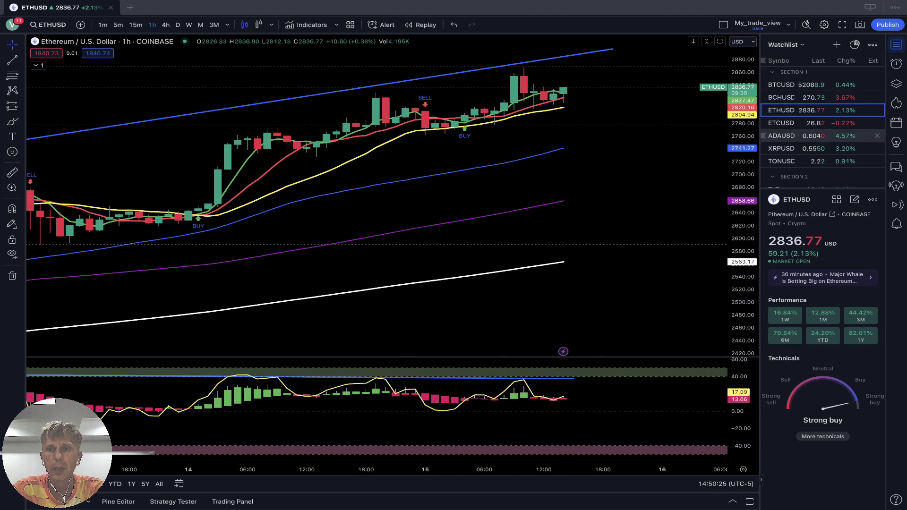
click(782, 123)
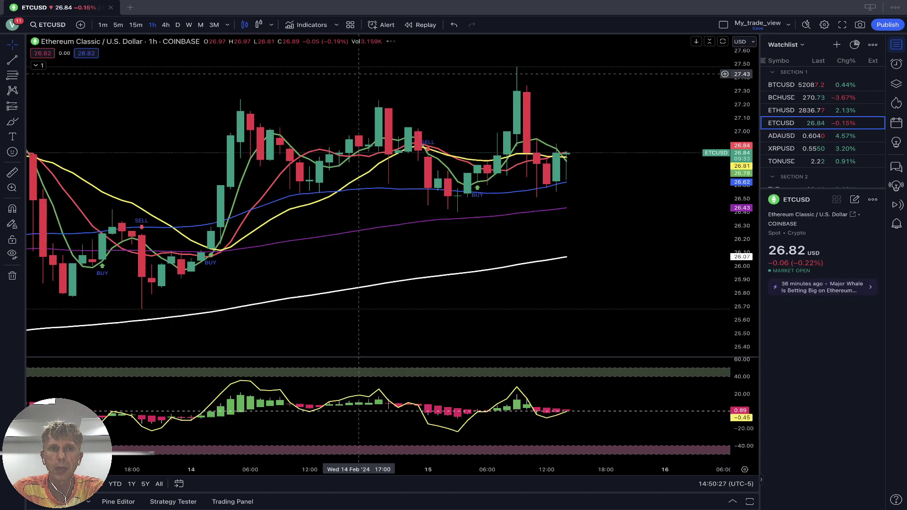
Review ETCUSD on daily, 4-hour and 1-hour candles, then load the ADAUSD chart
click(177, 25)
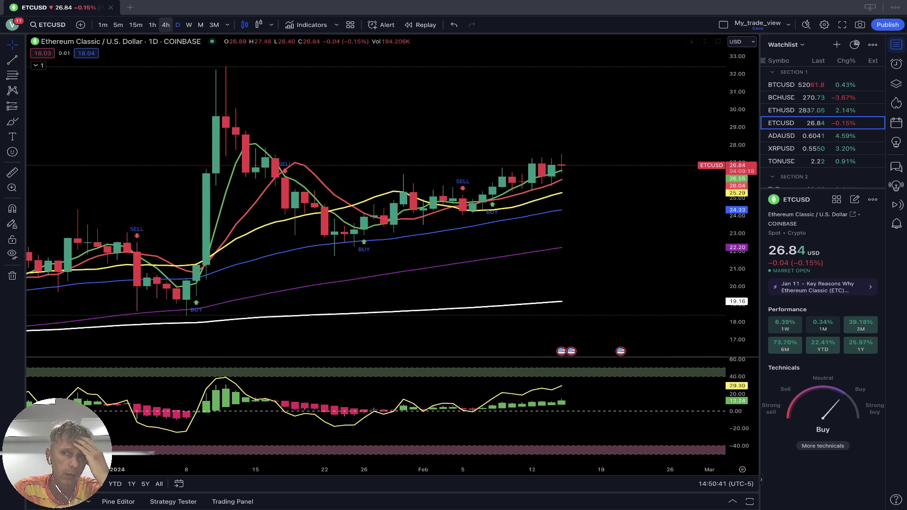
click(165, 25)
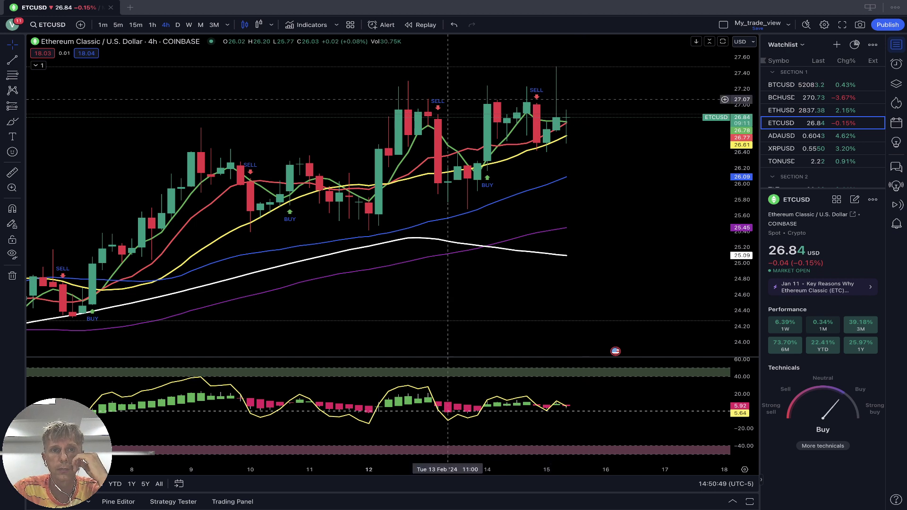
click(153, 24)
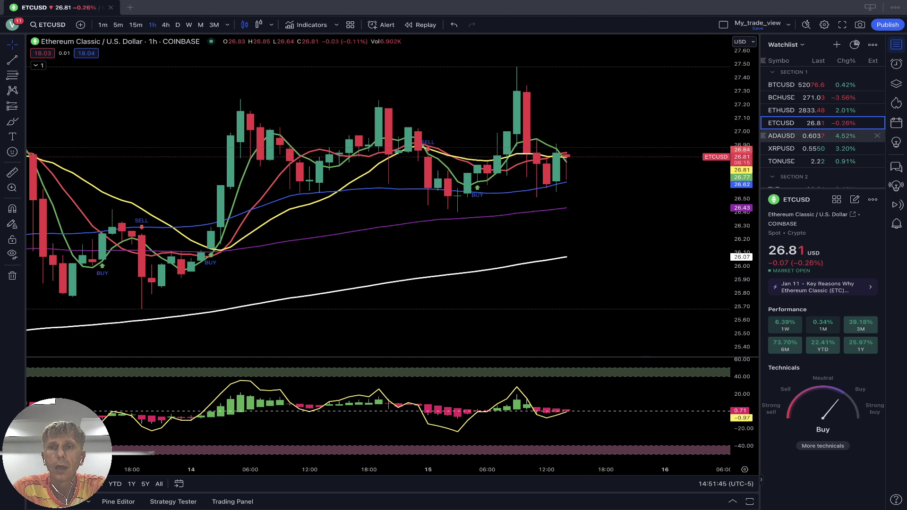
click(794, 136)
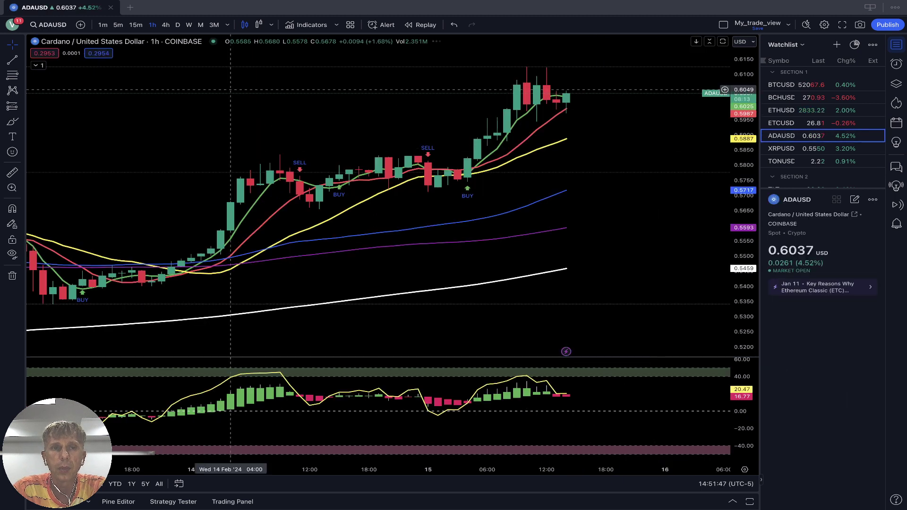
Review ADAUSD on daily, 4-hour and 1-hour candles, then load the XRPUSD chart
click(178, 25)
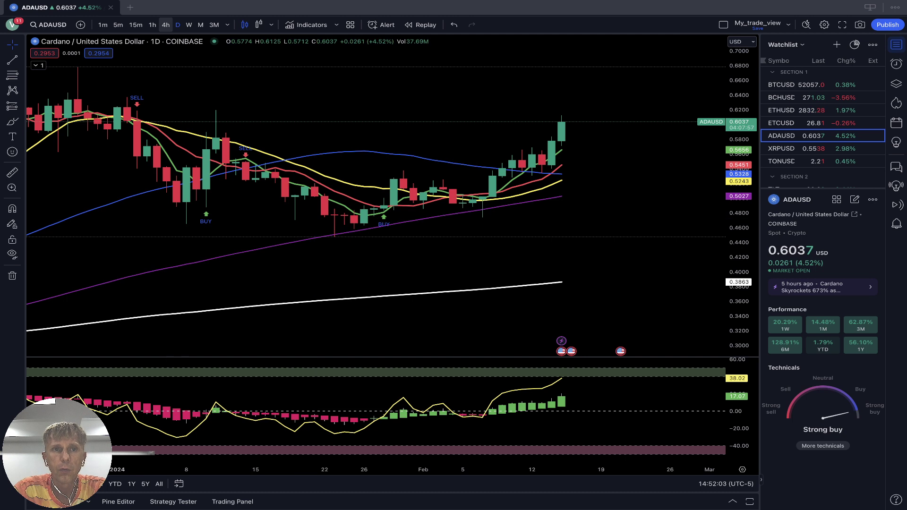
click(165, 25)
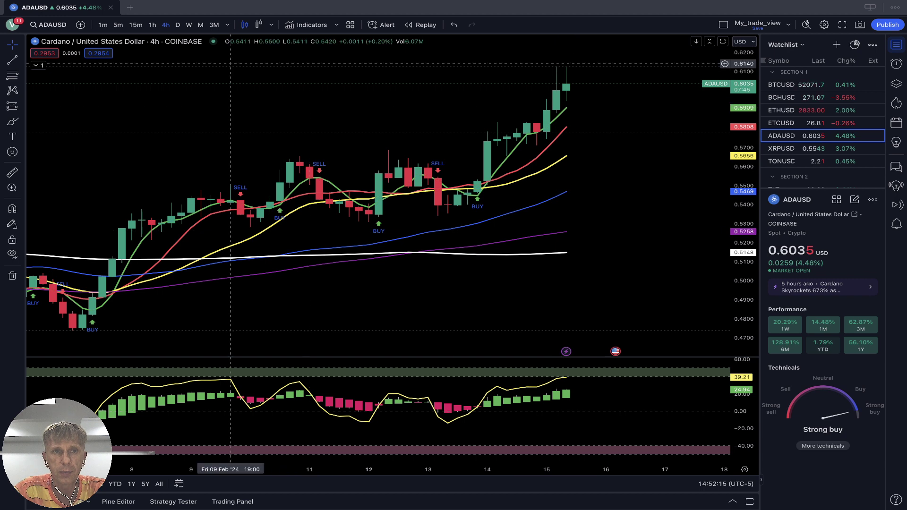
click(152, 25)
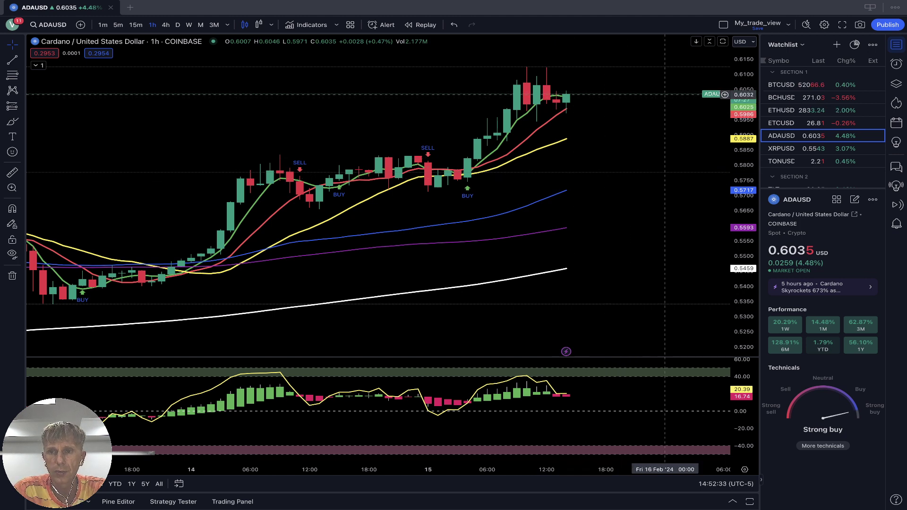
click(782, 149)
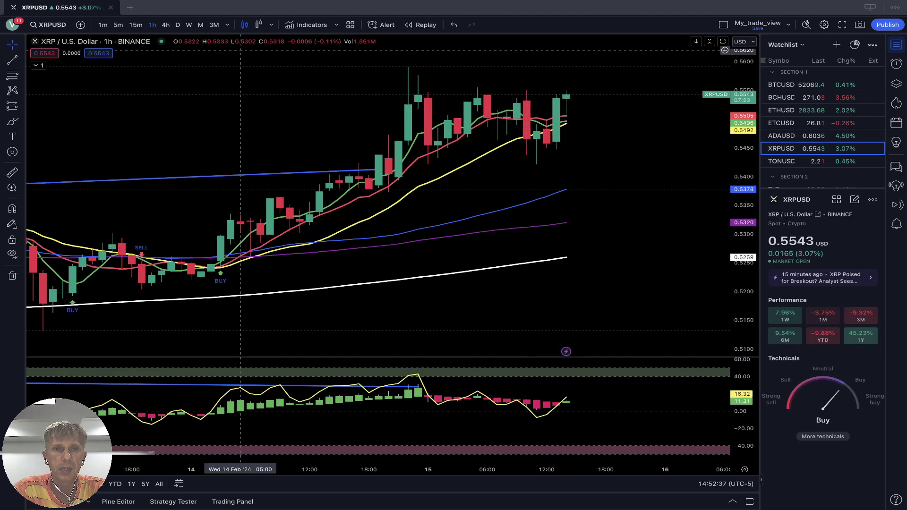
click(177, 25)
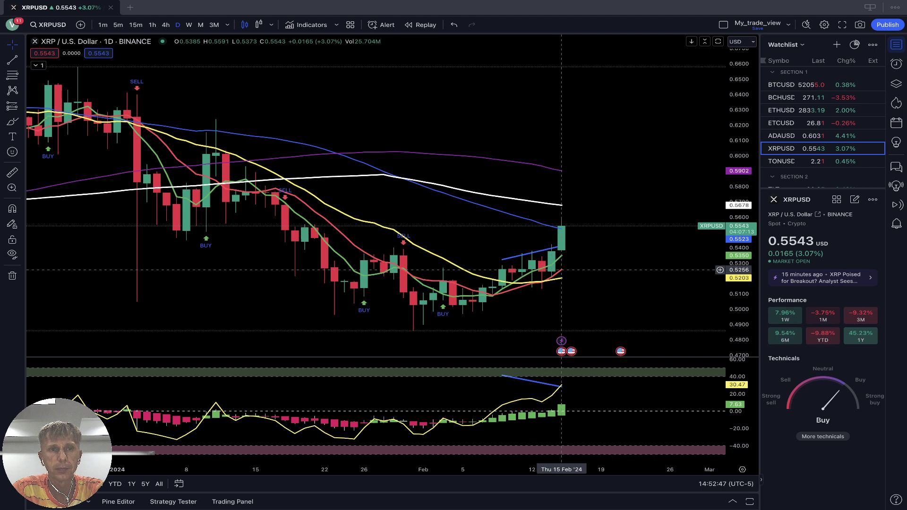
click(165, 24)
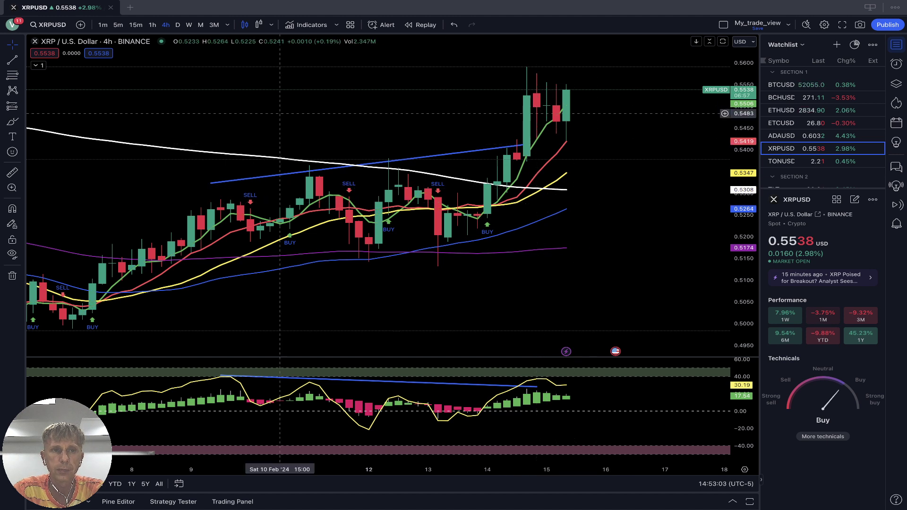
click(152, 24)
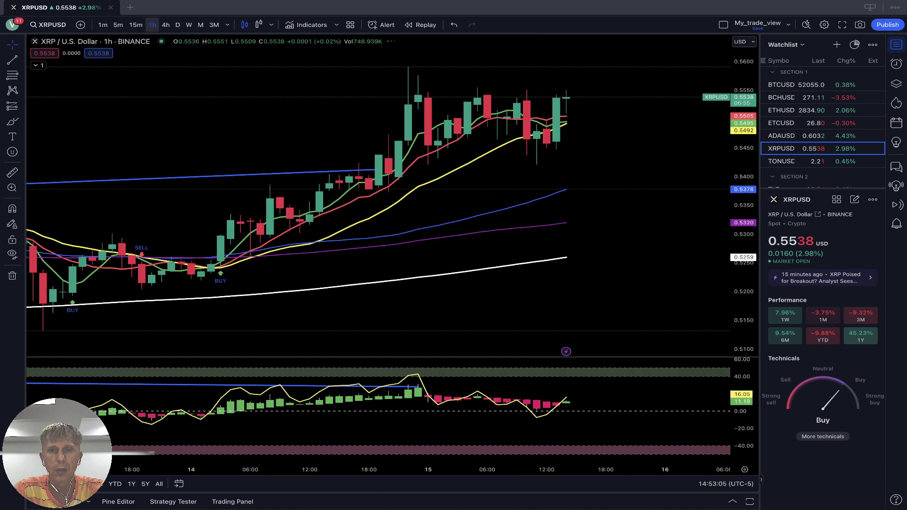